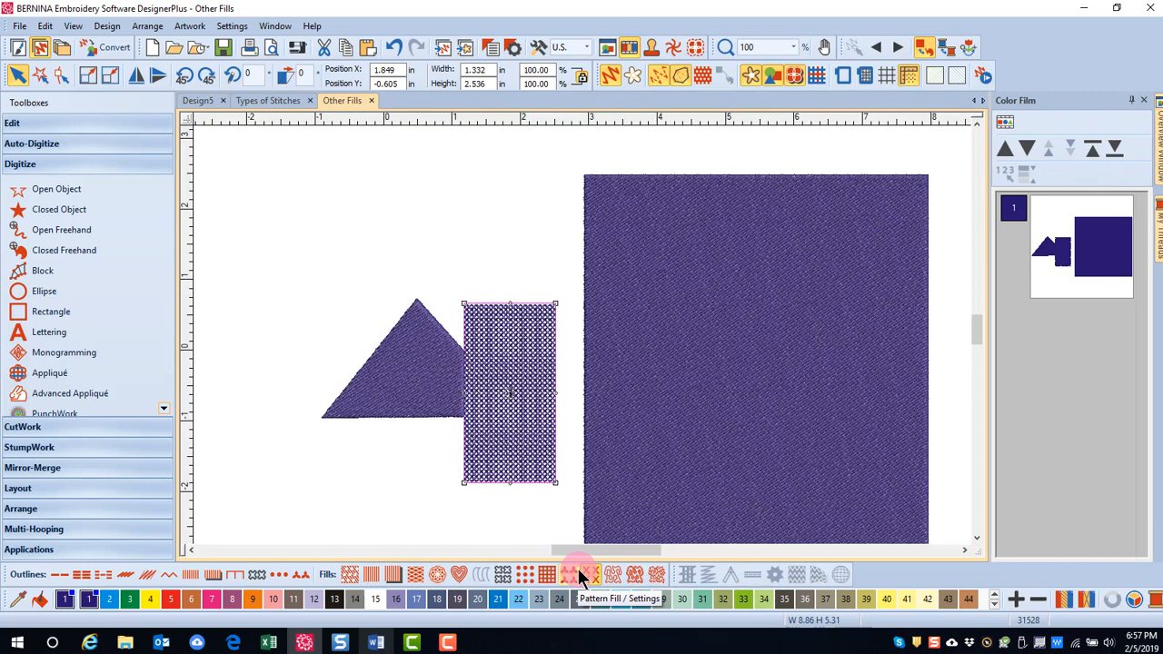
# Step: Set the rectangle's cross stitch fabric count to 11 stitches per inch and apply it
pyautogui.click(491, 50)
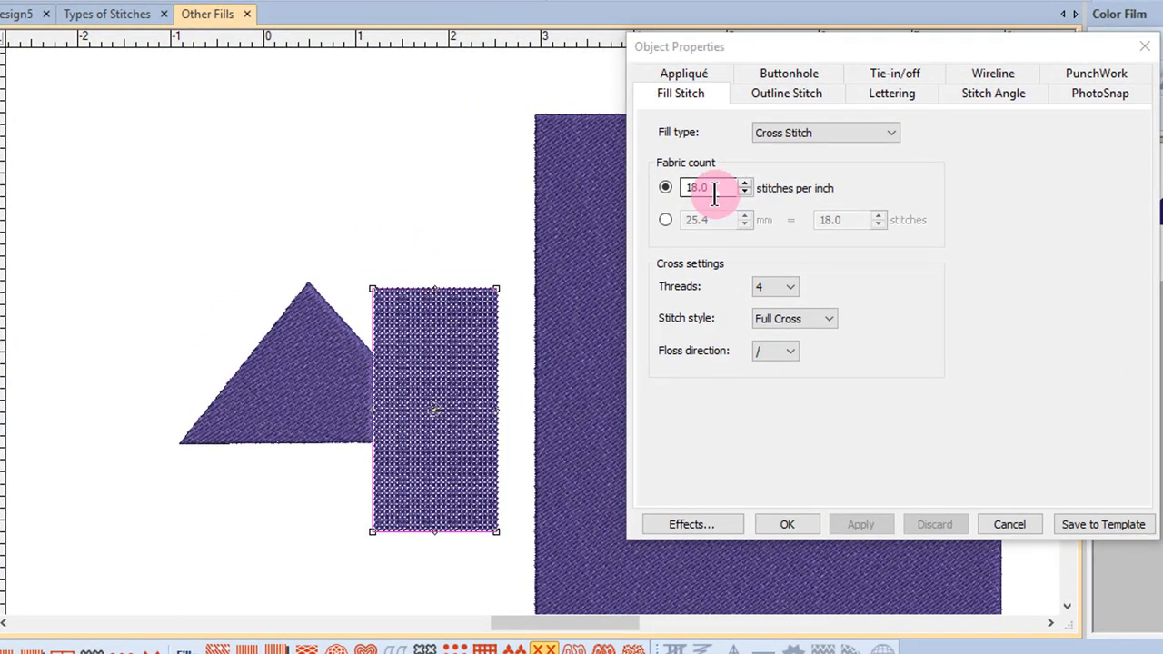
pyautogui.doubleClick(715, 190)
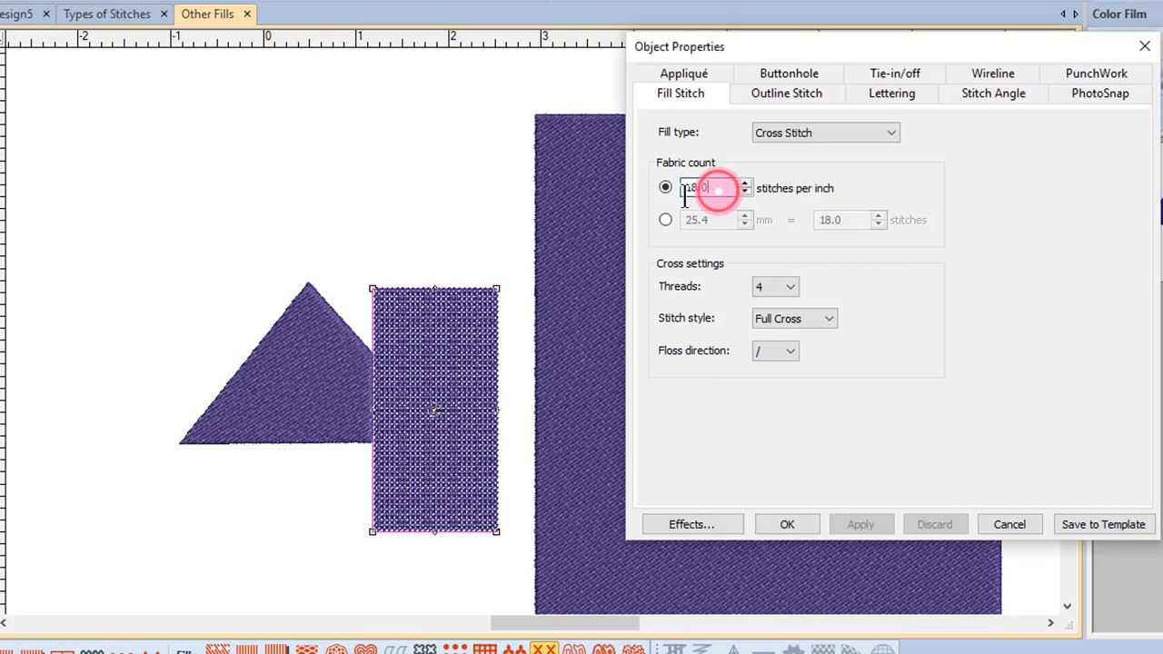
pyautogui.write('11')
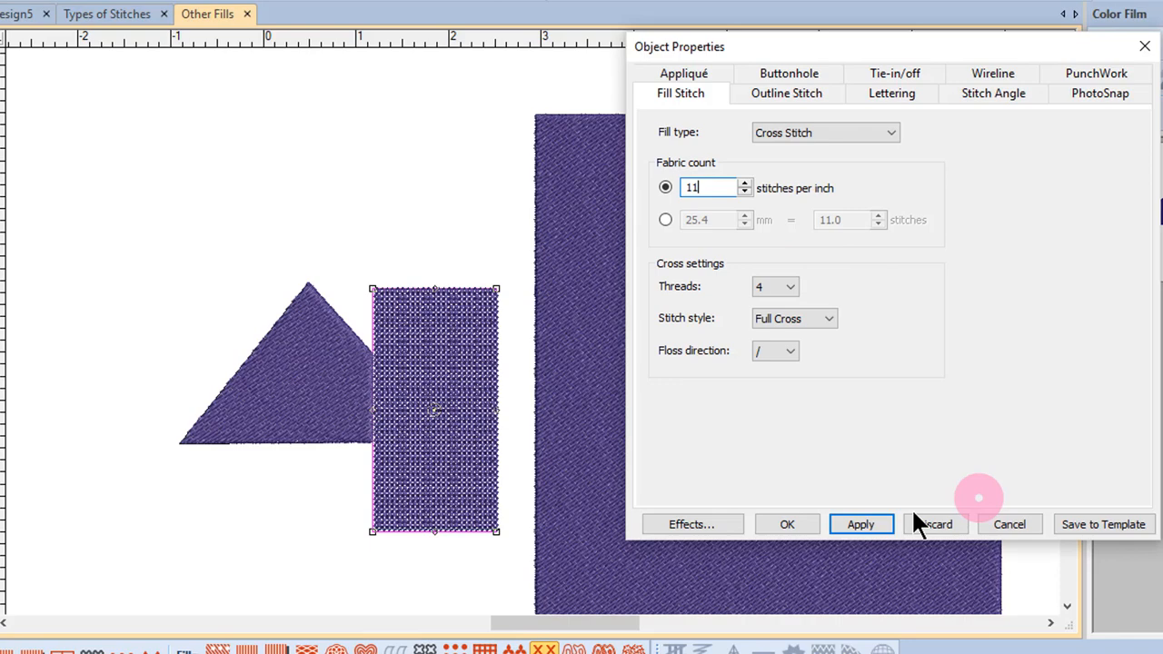
pyautogui.click(861, 527)
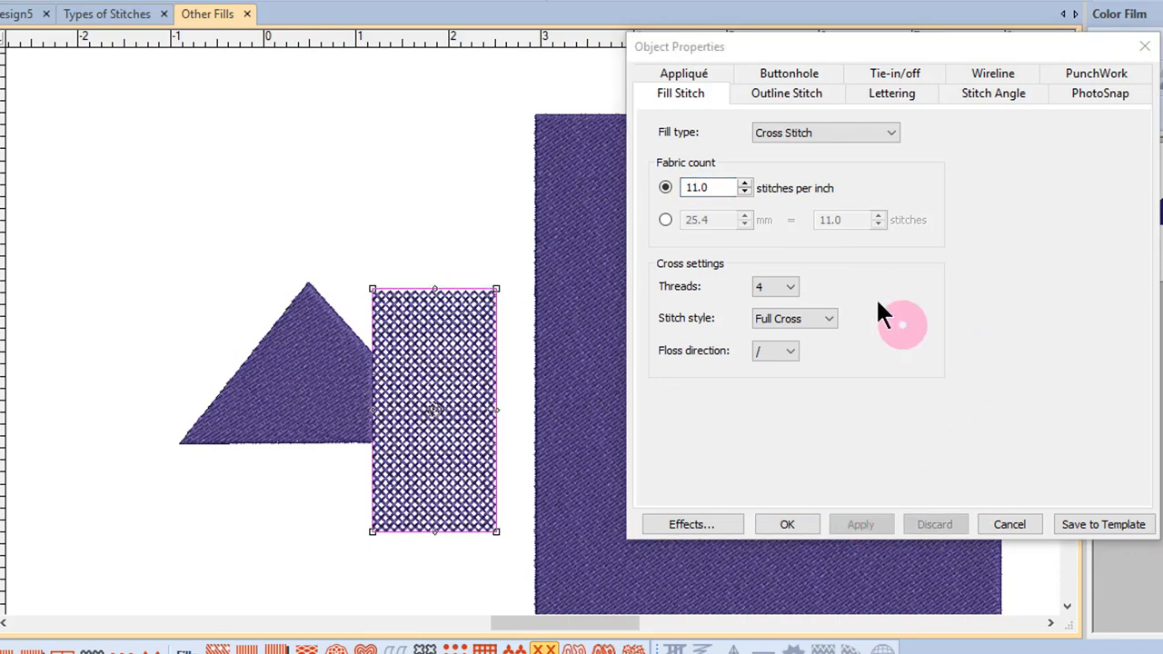
# Step: Examine the Threads, Stitch style and Floss direction options of the cross stitch fill
pyautogui.click(778, 287)
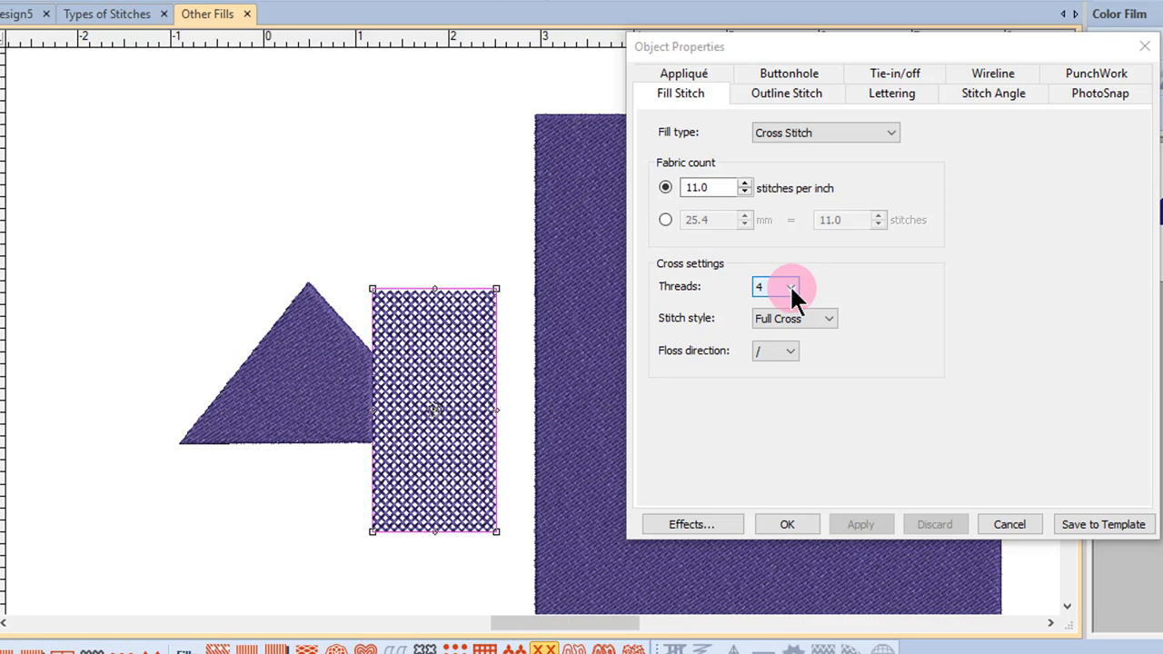
pyautogui.click(833, 319)
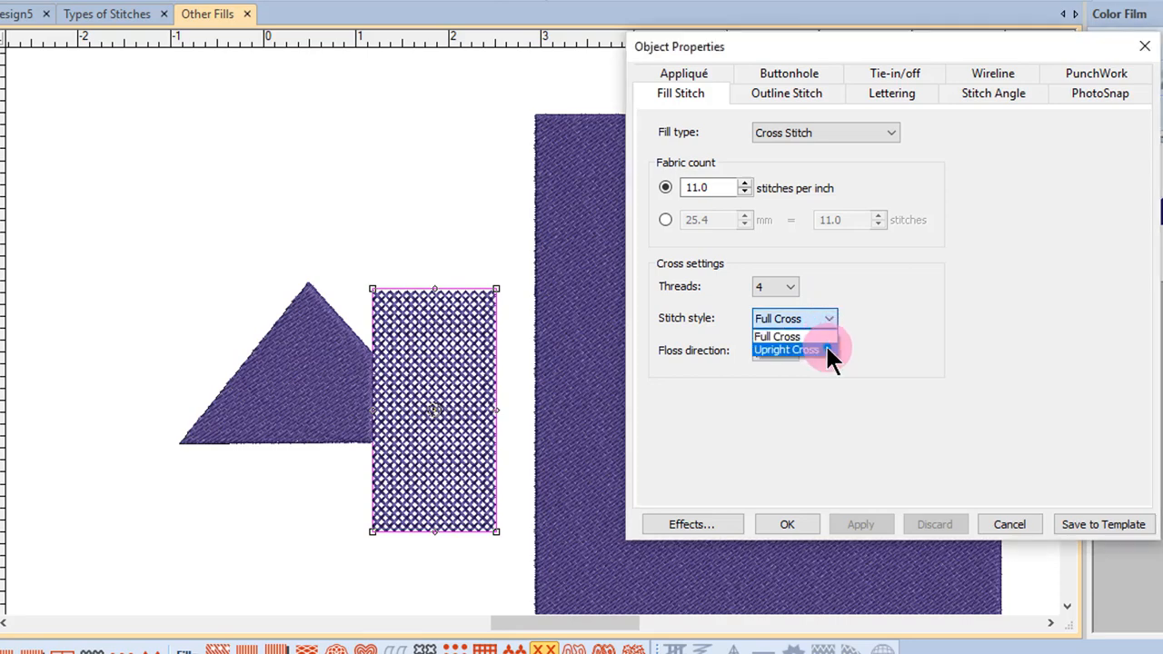
pyautogui.click(831, 334)
pyautogui.click(791, 350)
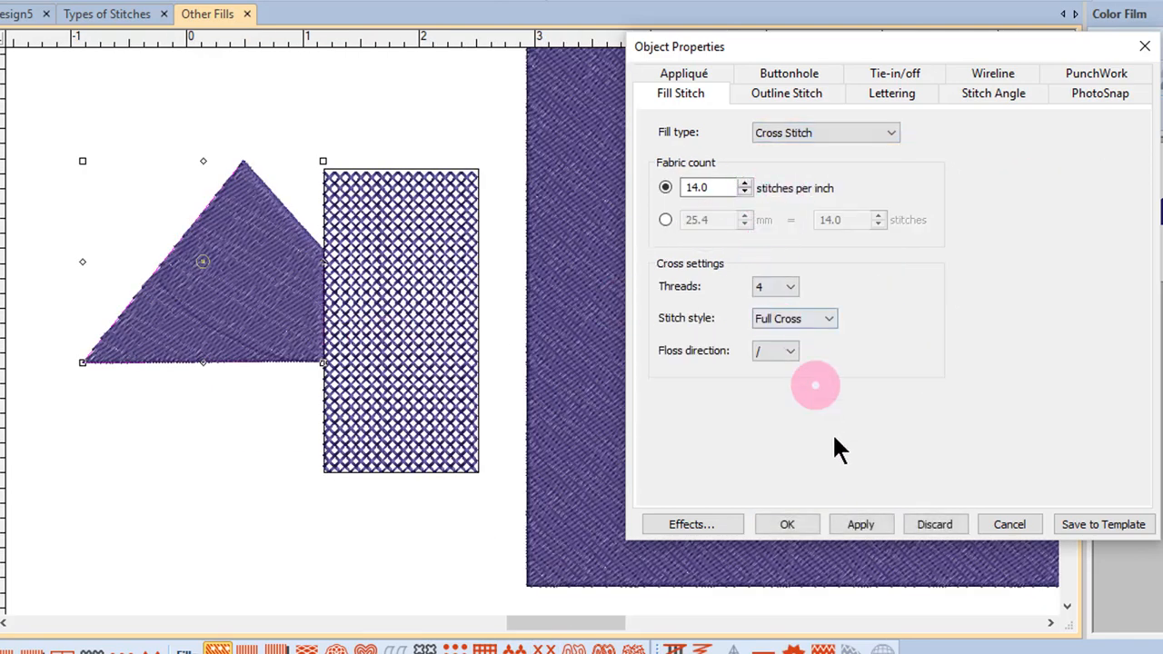
# Step: Apply a Full Cross cross stitch fill to the triangle and set its fabric count to 11 stitches per inch
pyautogui.click(856, 521)
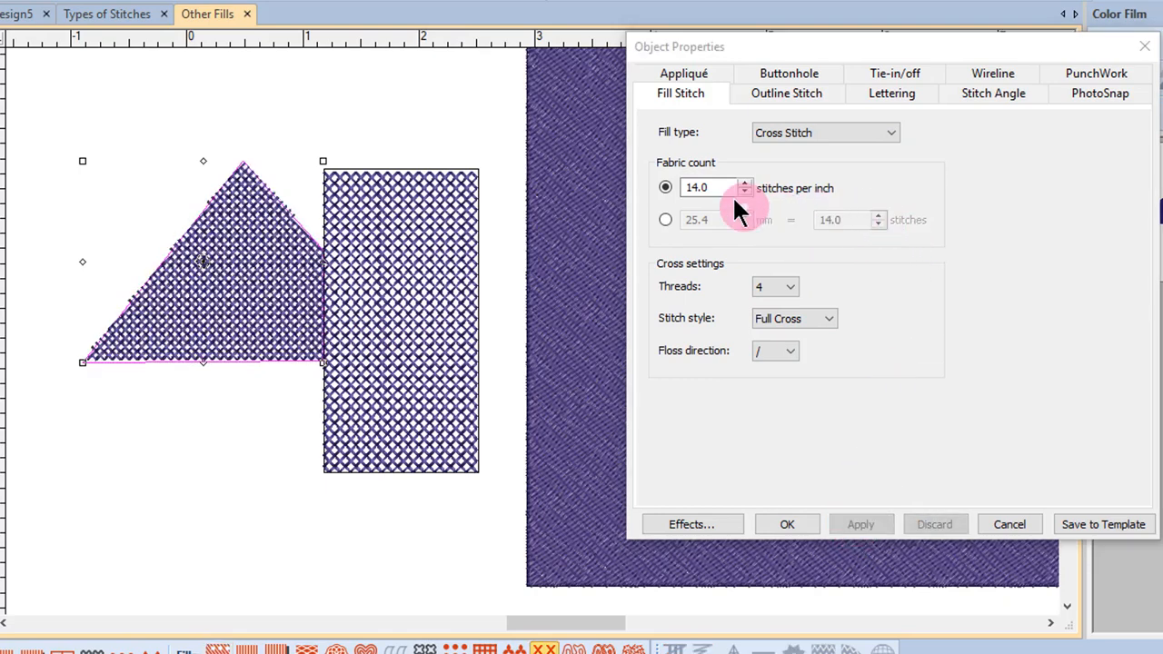
pyautogui.moveTo(718, 188); pyautogui.dragTo(667, 191)
pyautogui.write('11')
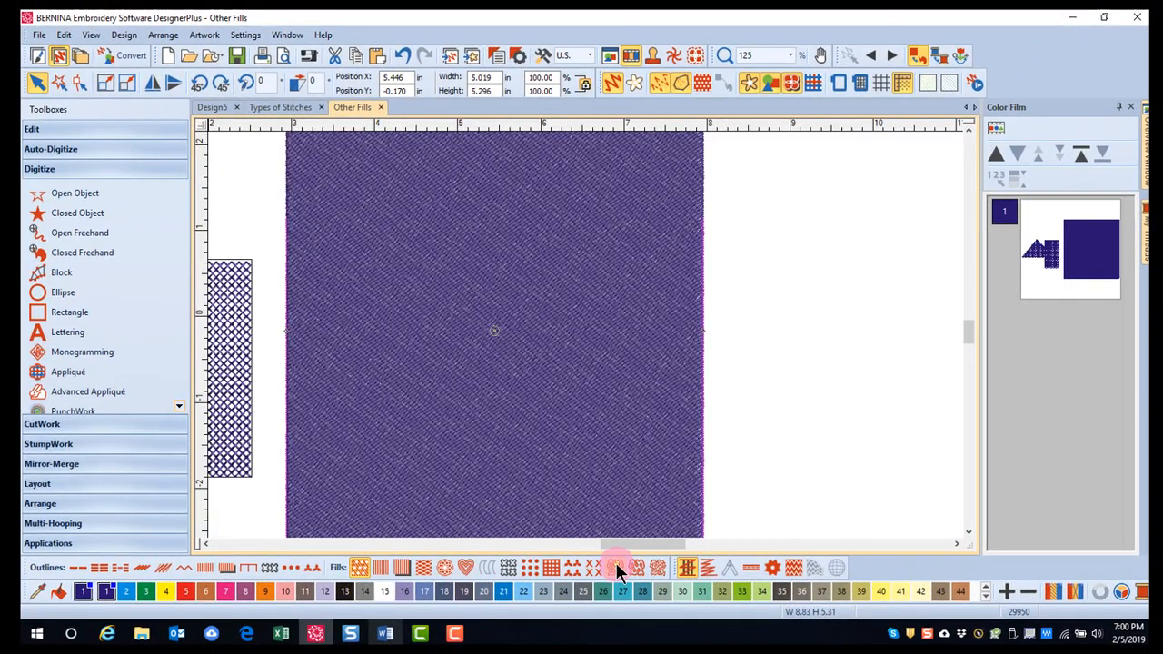
# Step: Try the Stipple Run, Stipple Stemstitch and Stipple Backstitch fills in turn on the large square
pyautogui.click(616, 569)
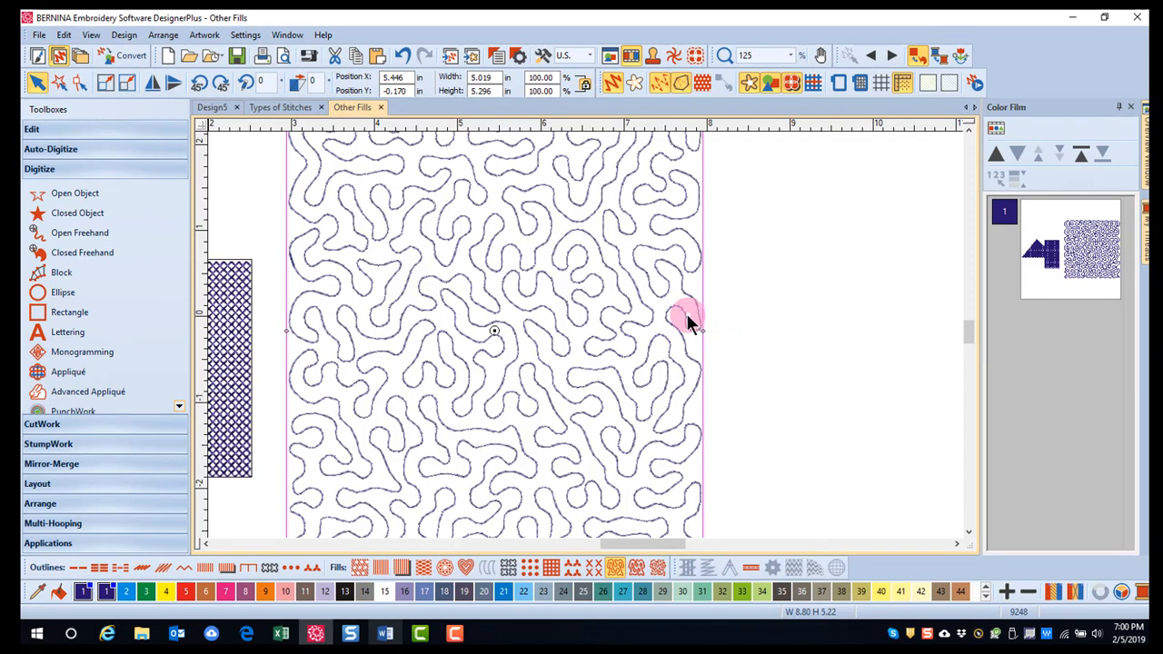
pyautogui.click(636, 569)
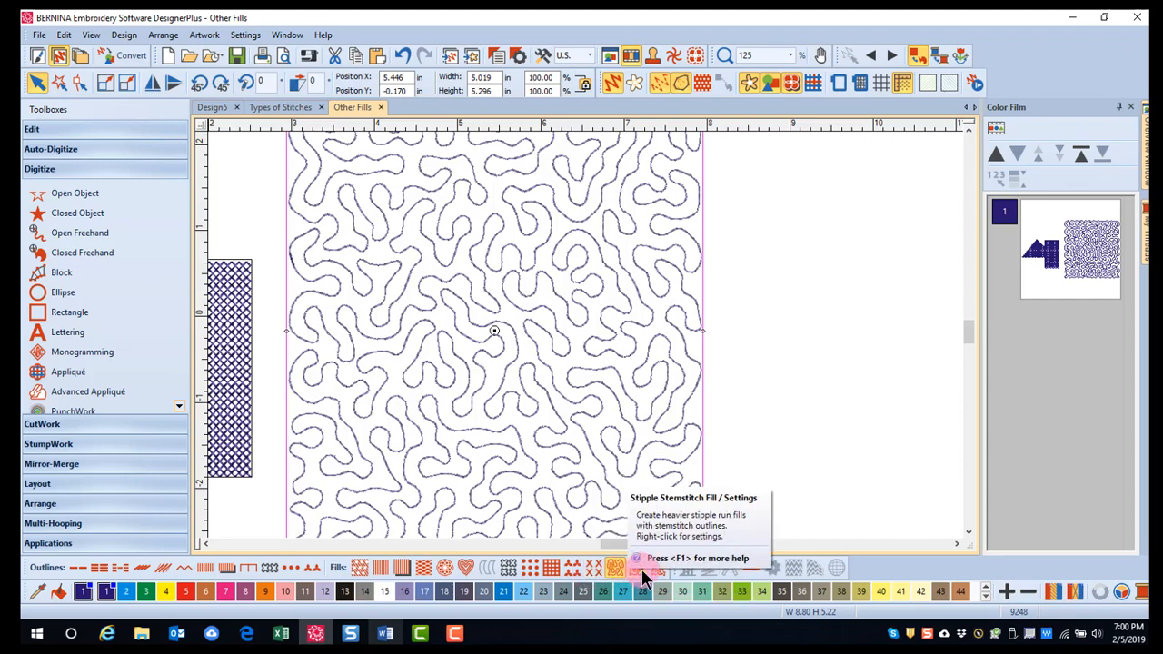
pyautogui.click(655, 569)
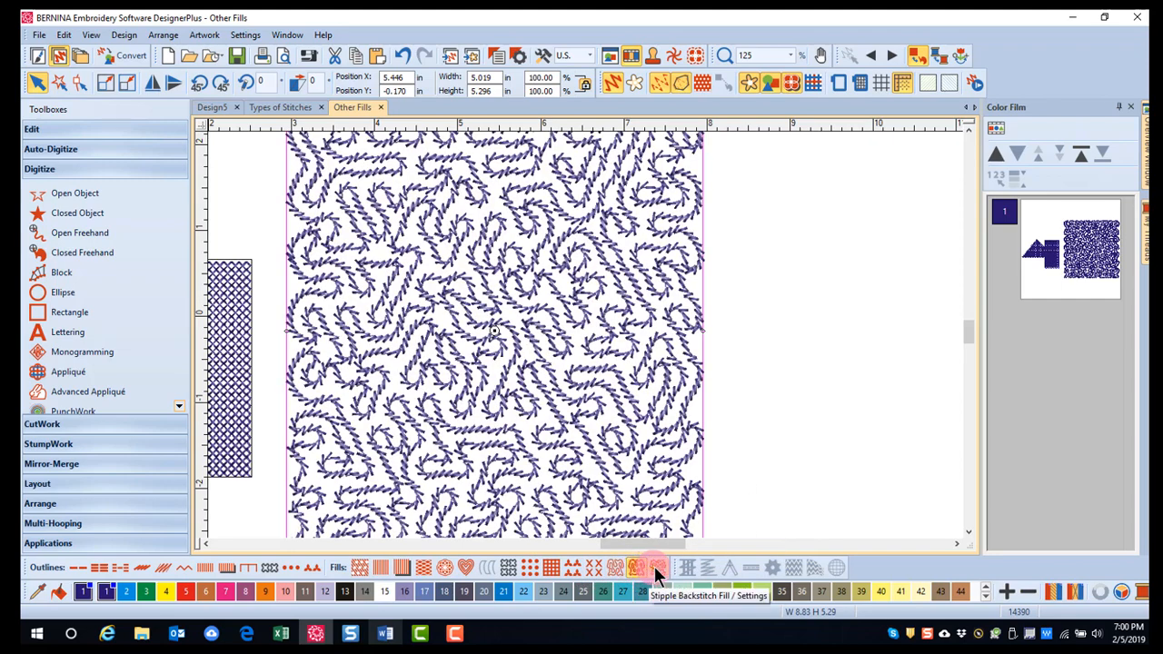
pyautogui.click(661, 569)
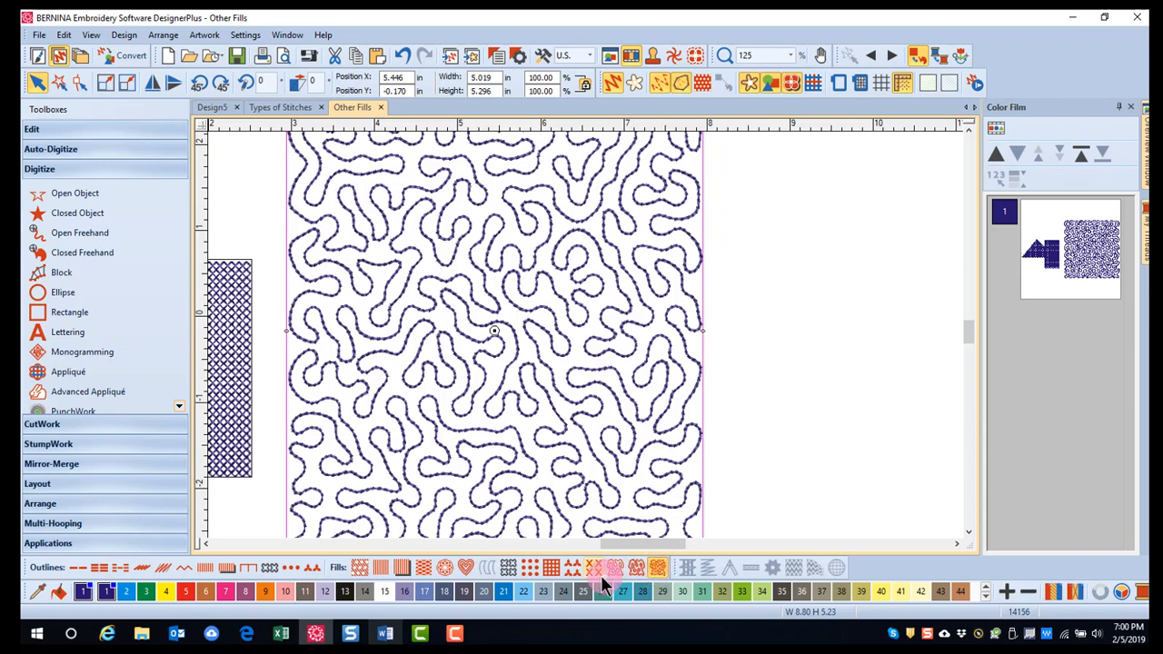
# Step: Switch the large square back to Stipple Run and examine its stitch length and run count settings
pyautogui.click(618, 569)
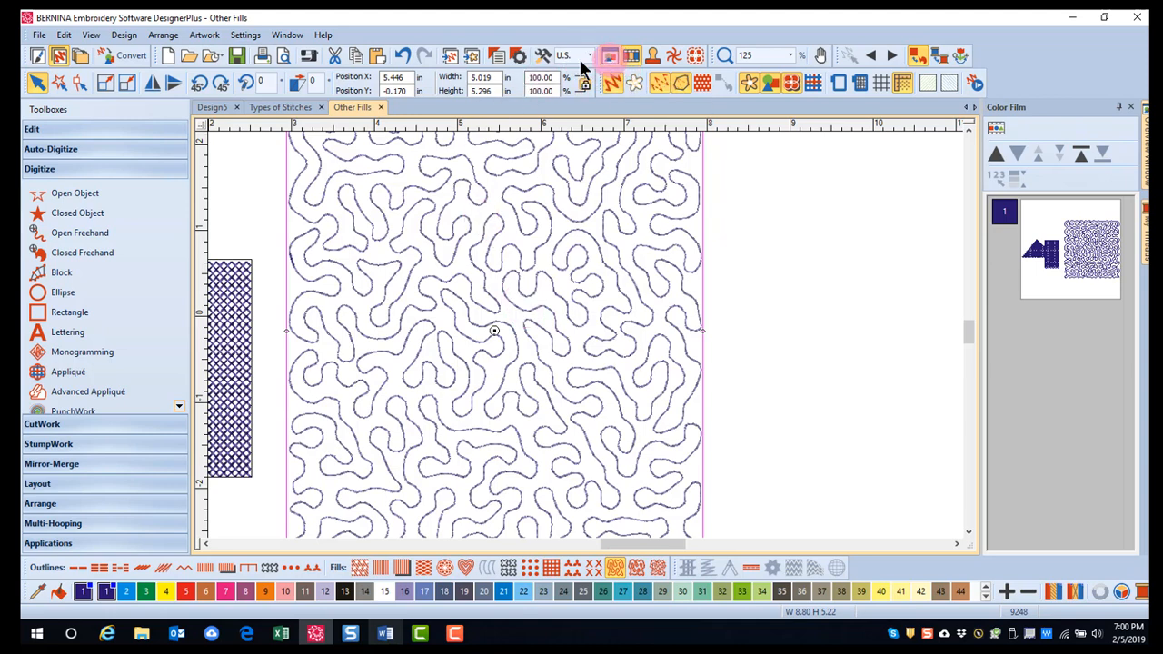
pyautogui.click(497, 56)
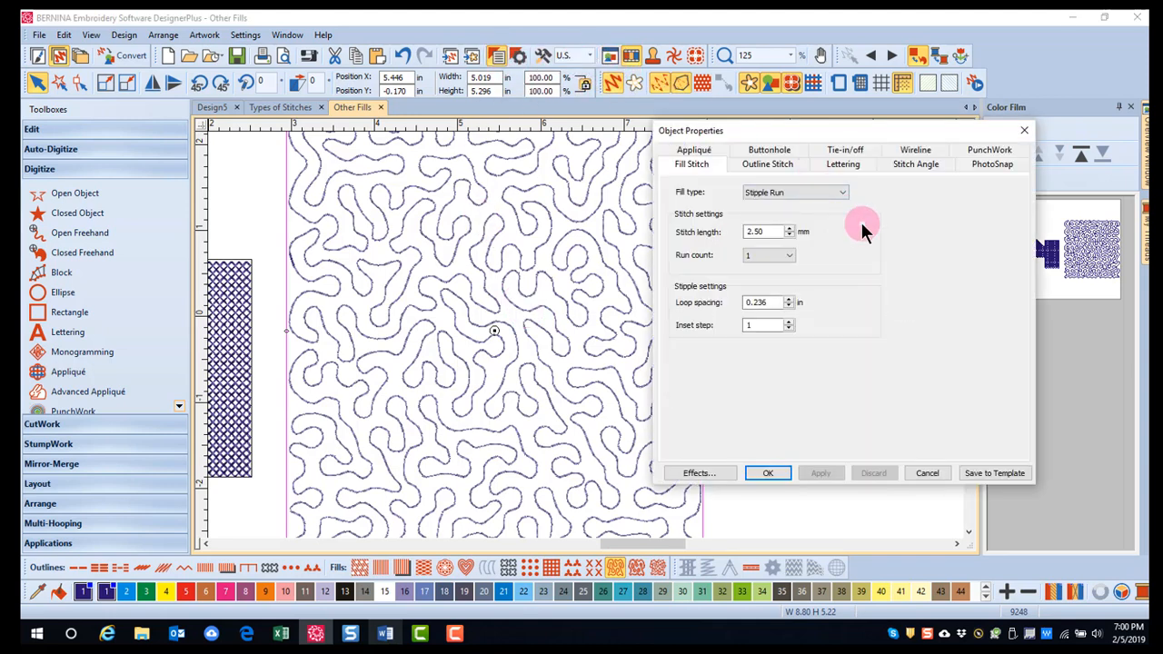
pyautogui.click(767, 233)
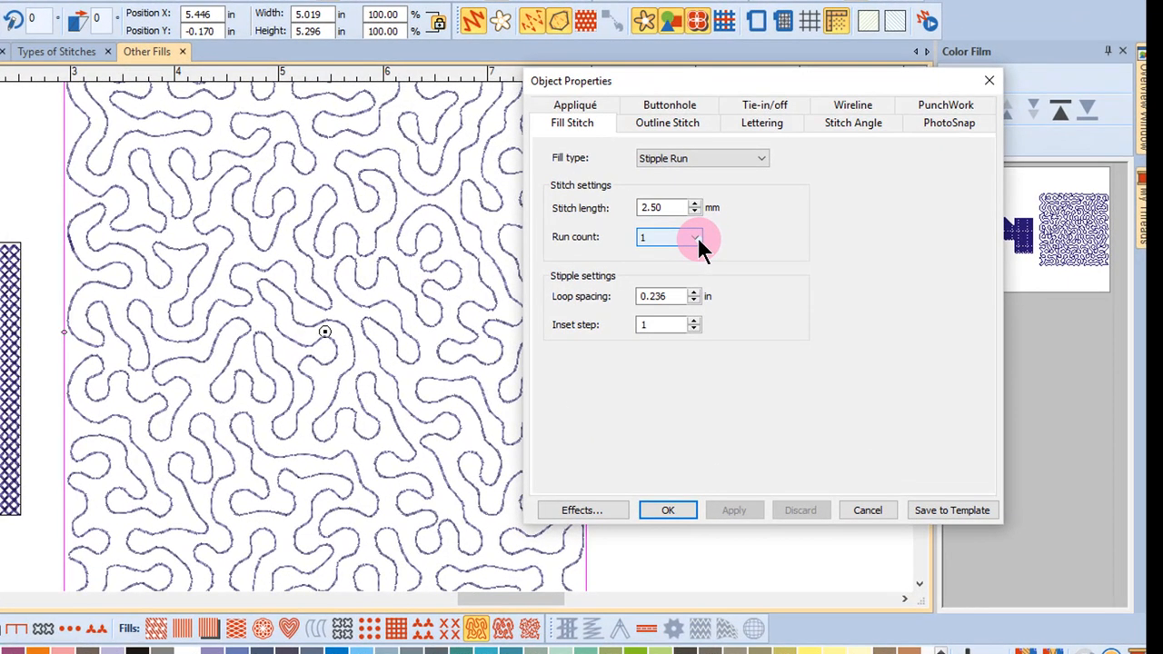
pyautogui.click(696, 238)
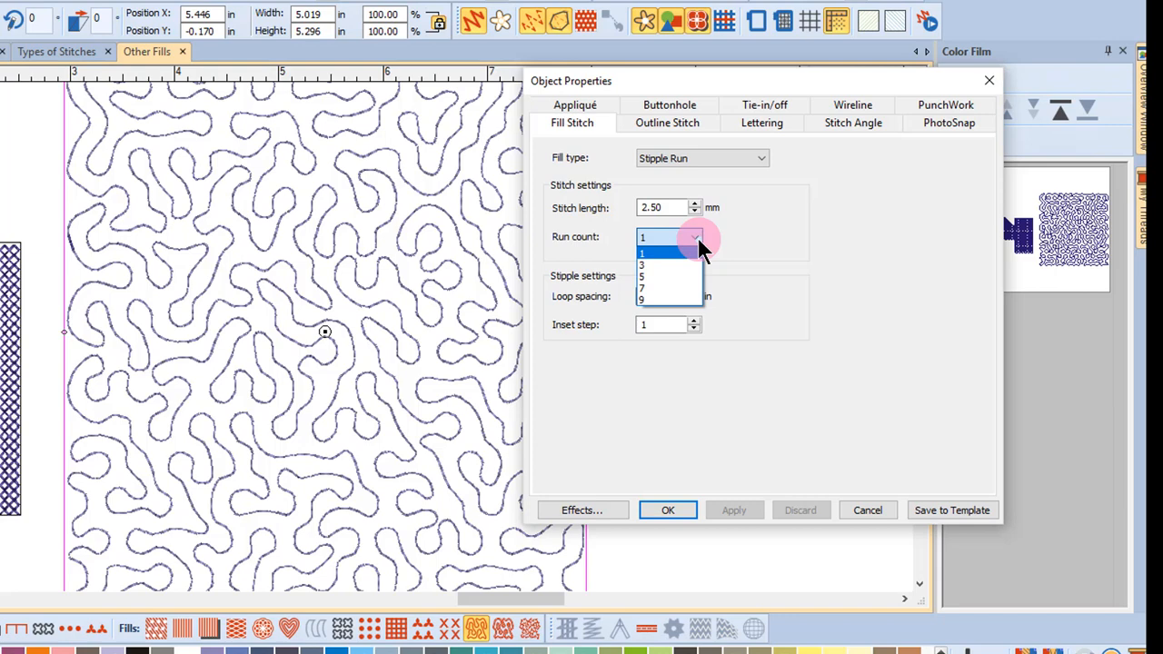
pyautogui.click(794, 257)
# Step: Apply a loop spacing of 0.400 in to the Stipple Run fill, and undo the change
pyautogui.click(647, 305)
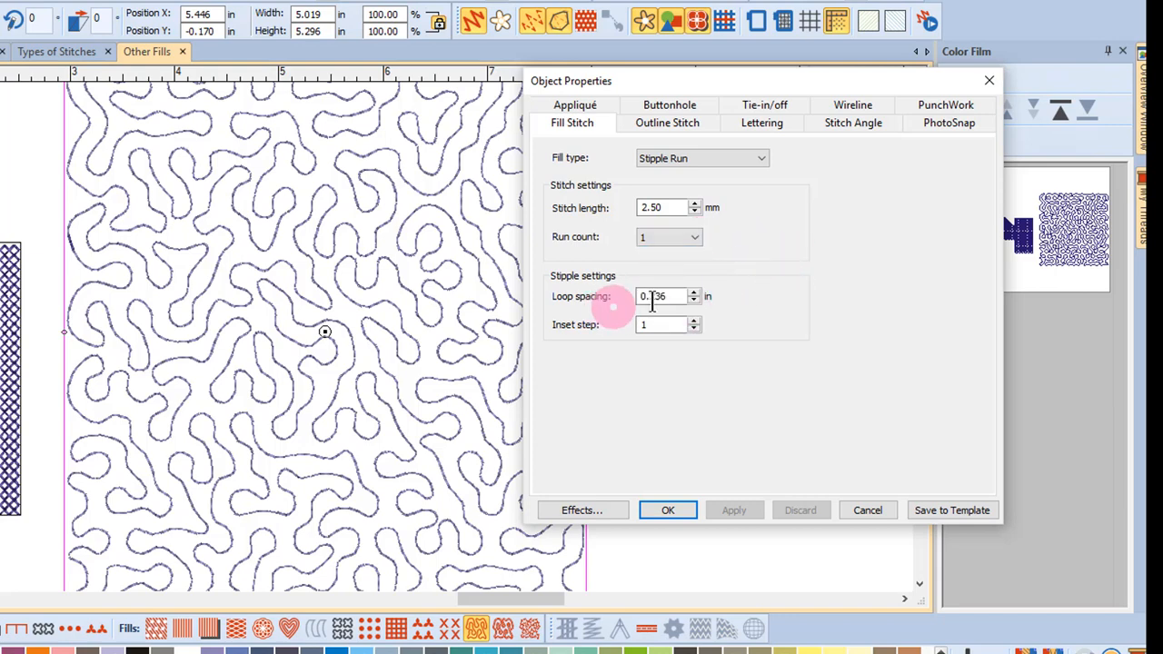
pyautogui.doubleClick(659, 302)
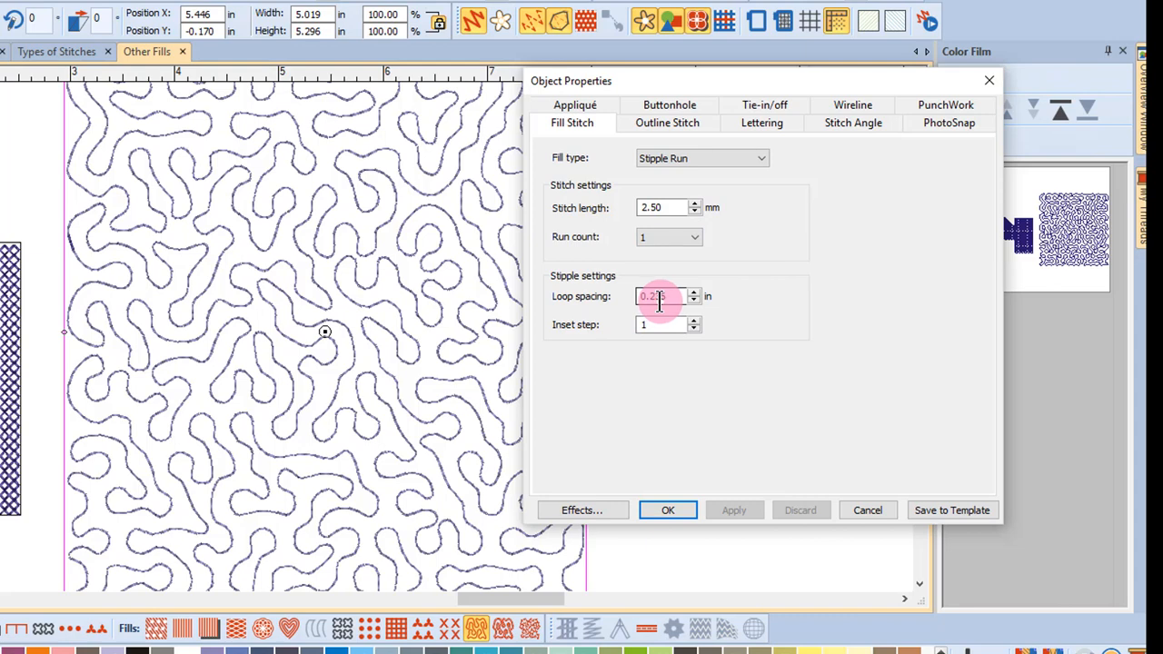
pyautogui.doubleClick(647, 290)
pyautogui.write('0.400')
pyautogui.click(731, 510)
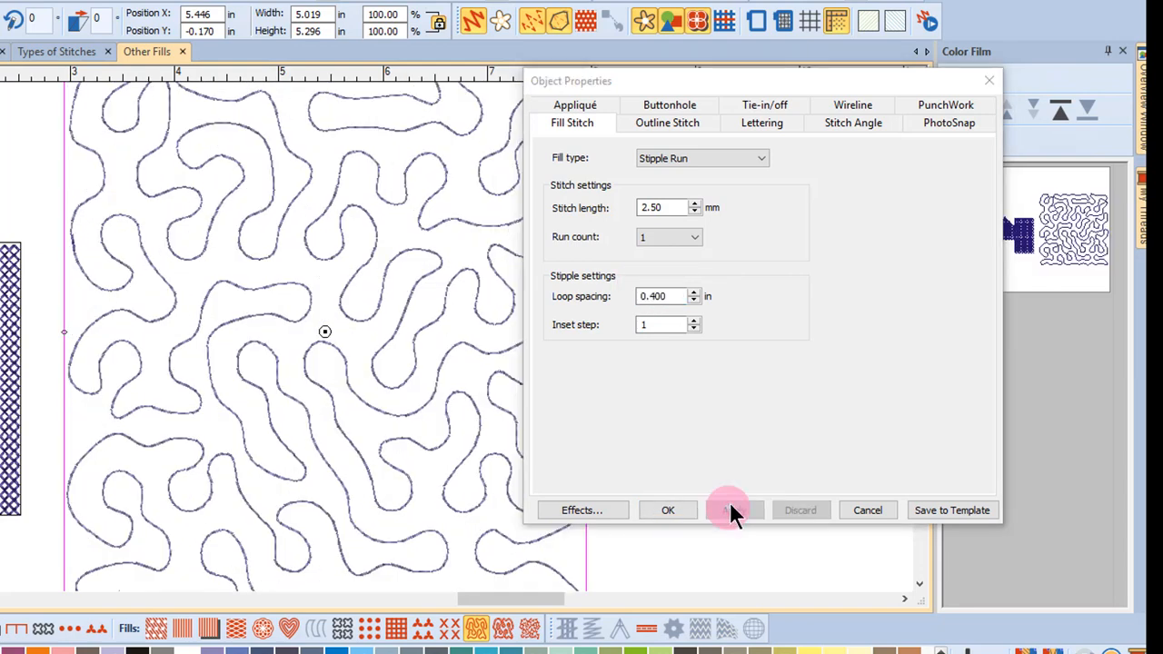
pyautogui.click(213, 0)
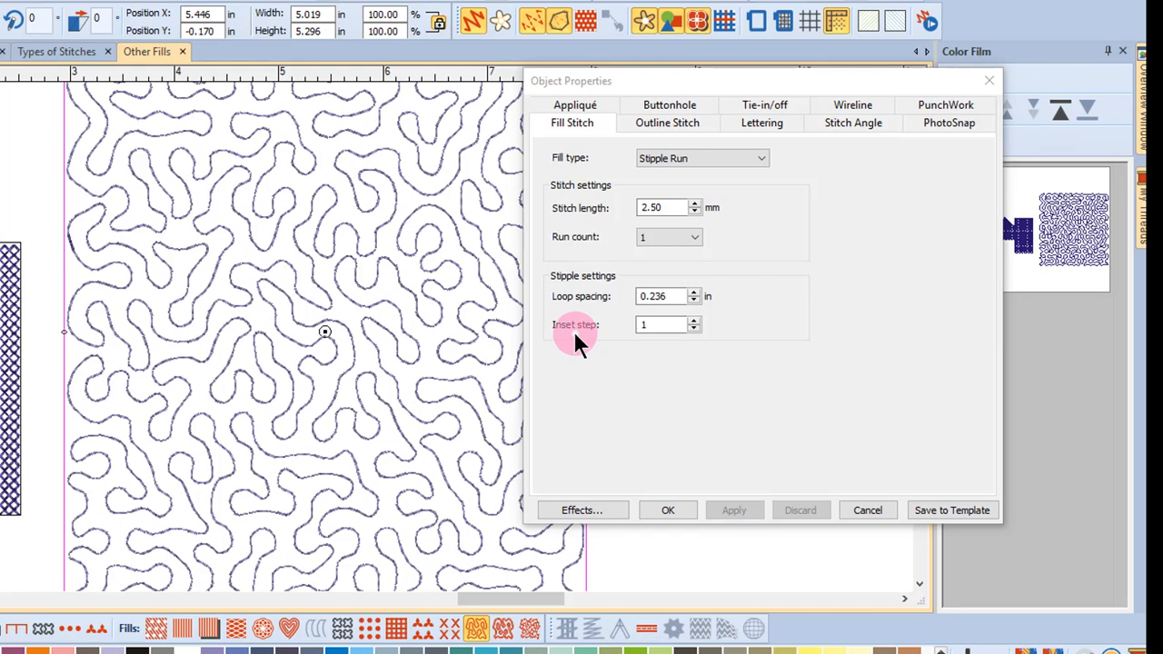
# Step: Set the Stipple Run fill's inset step to 4 and apply it
pyautogui.click(695, 321)
pyautogui.click(694, 320)
pyautogui.click(695, 320)
pyautogui.click(734, 509)
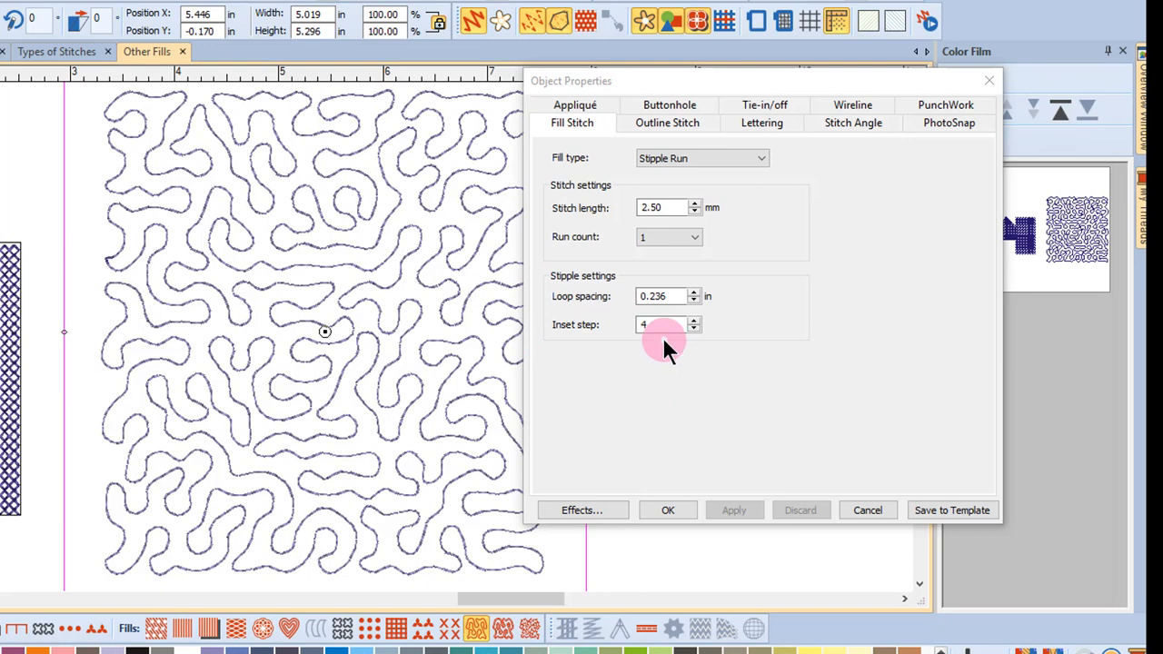
# Step: Change the large square to Stipple Stemstitch and examine its line thickness, spacing, angle and stitch thickness settings
pyautogui.click(505, 629)
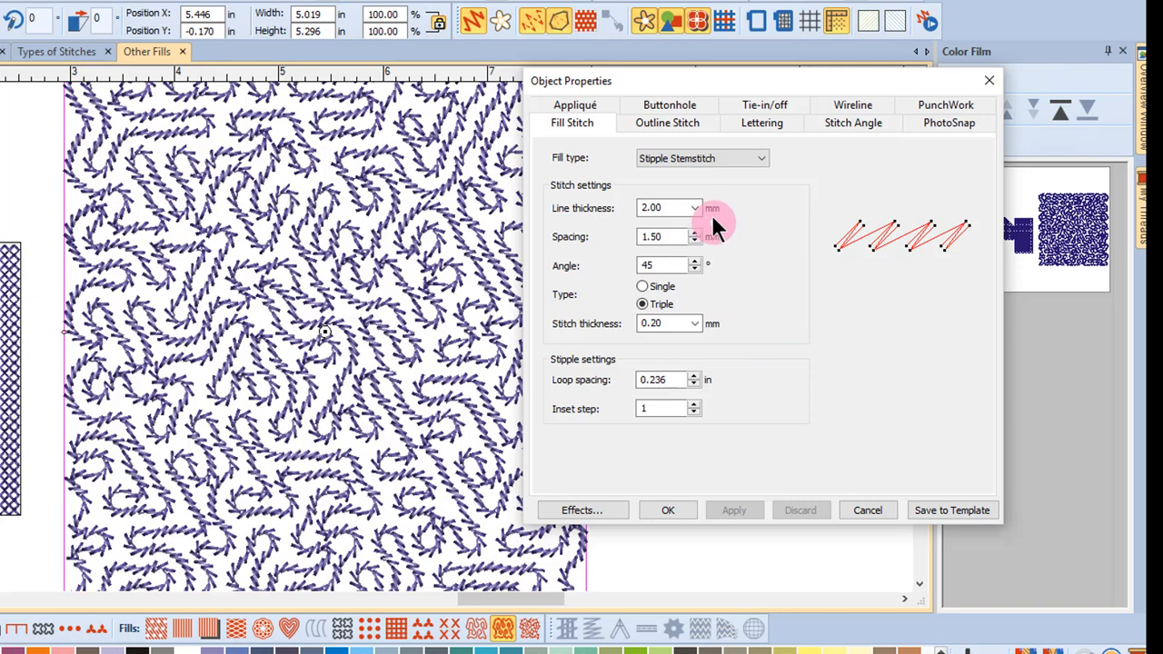
pyautogui.moveTo(680, 208)
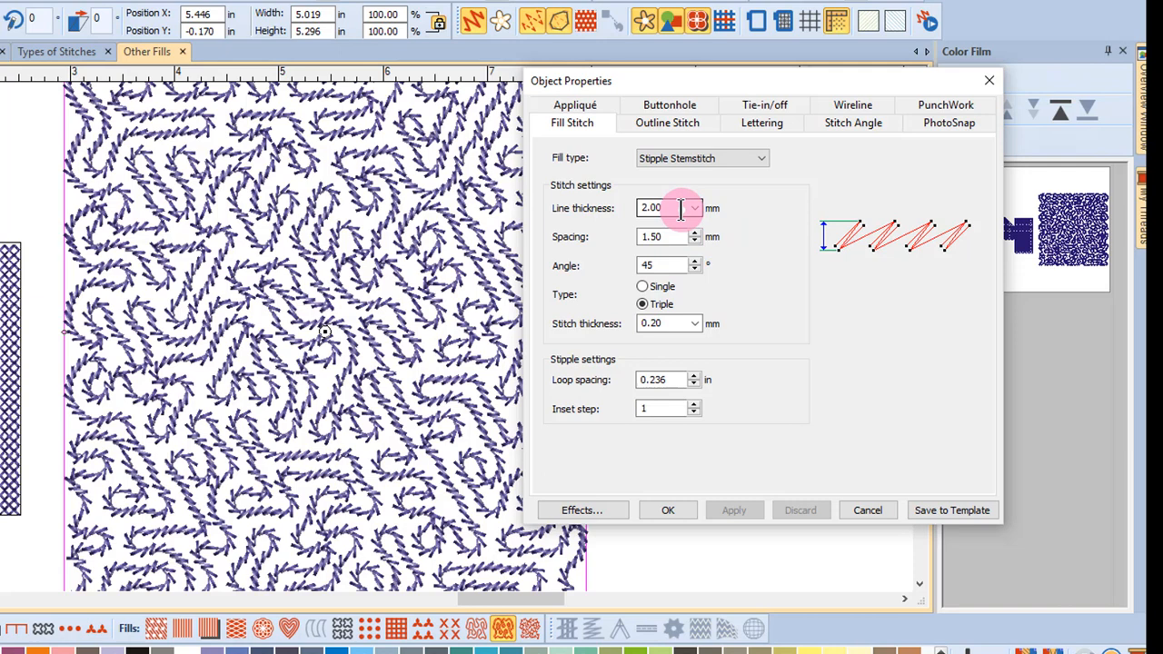
pyautogui.moveTo(673, 239)
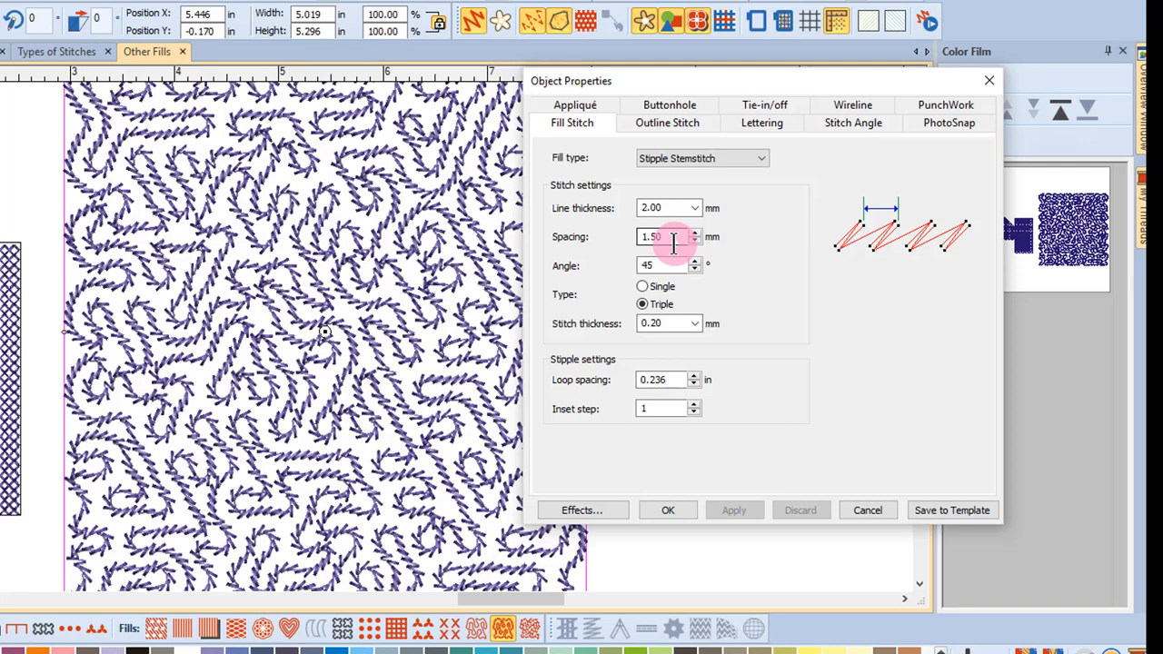
pyautogui.moveTo(669, 265)
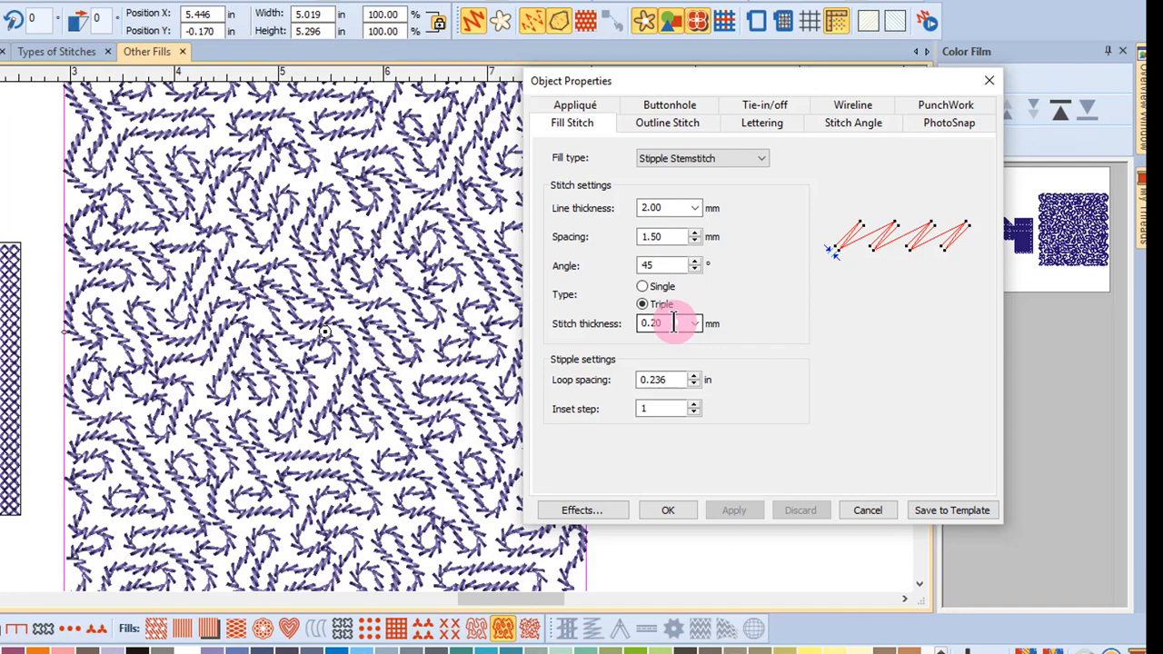
# Step: Change the large square to Stipple Backstitch and examine its stitch length, stitch thickness, overlap and strokes settings
pyautogui.click(531, 629)
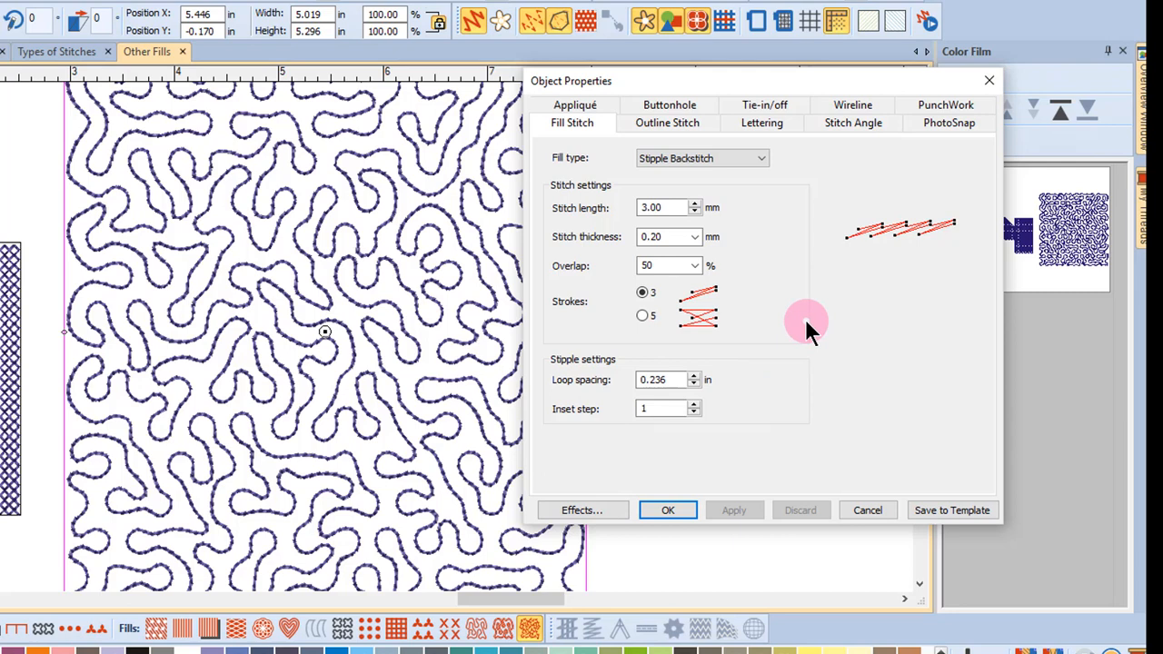
pyautogui.click(677, 209)
pyautogui.click(674, 237)
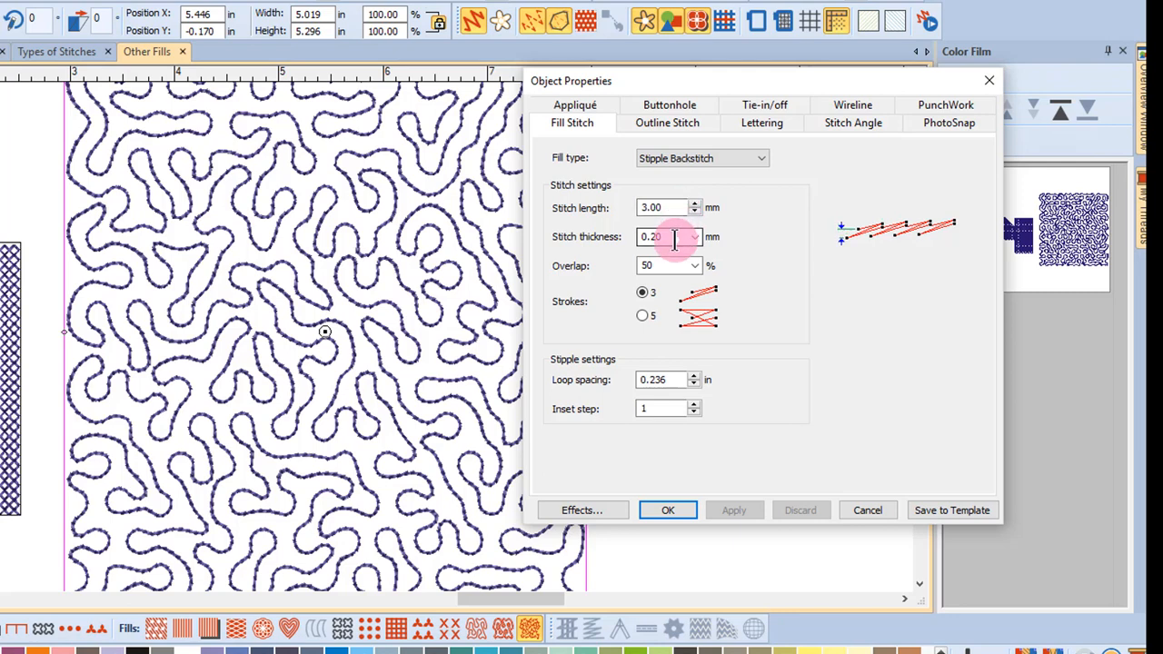
pyautogui.click(670, 264)
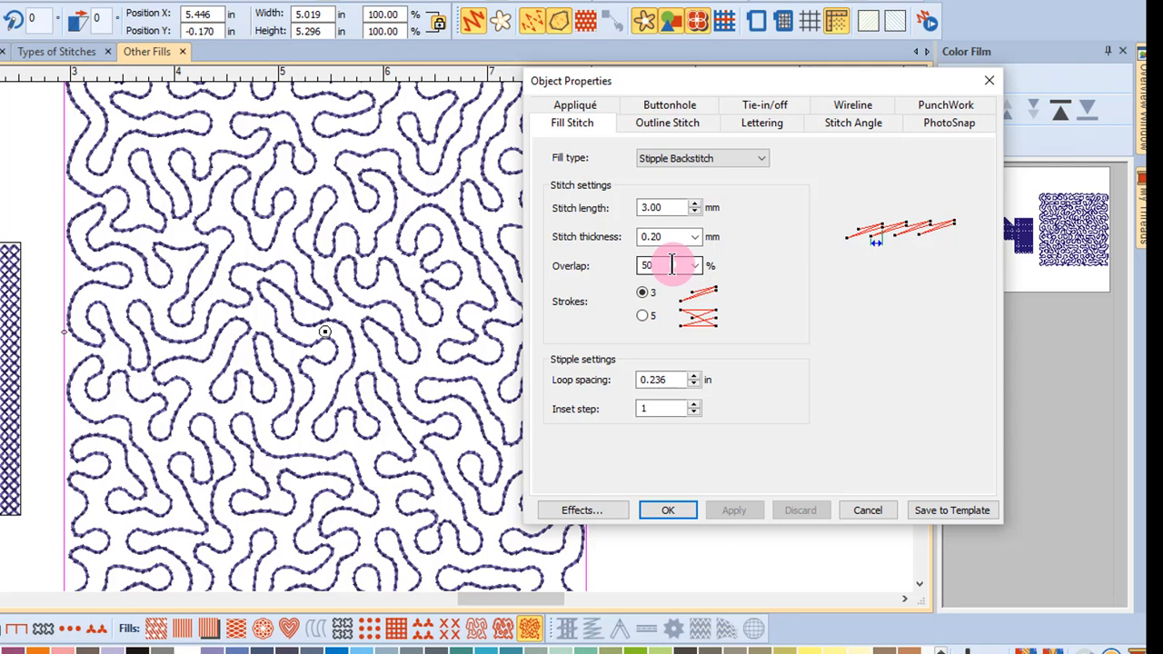
pyautogui.click(666, 310)
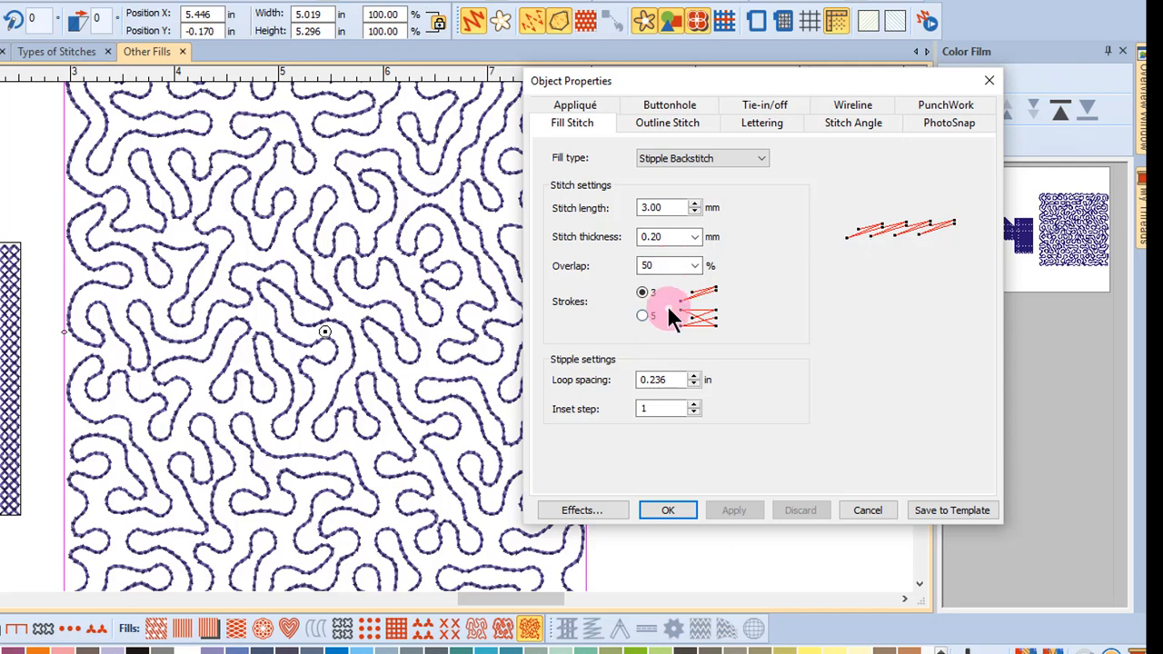